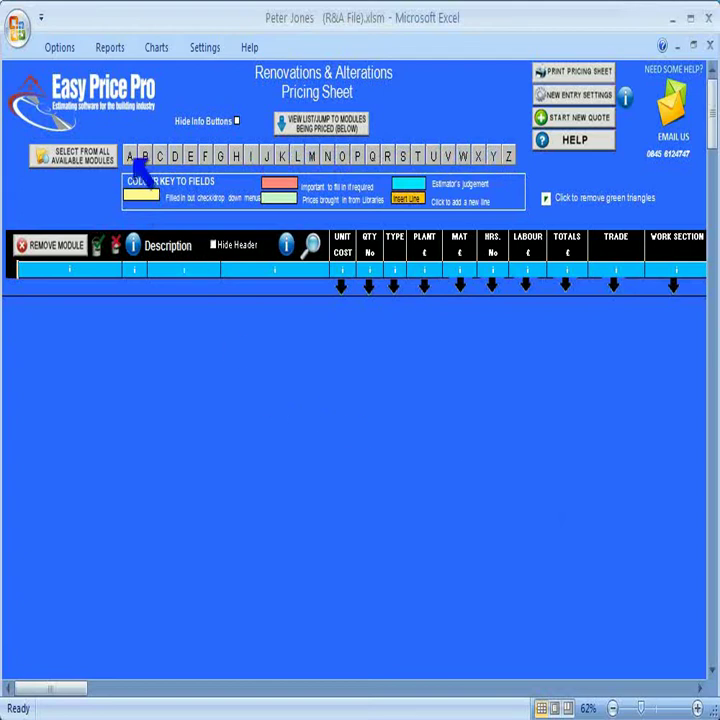
- Add the Archway (into existing internal wall) module to the pricing sheet with an opening width of 2.6 and height of 2.2
{"action": "left_click", "coordinate": [131, 157]}
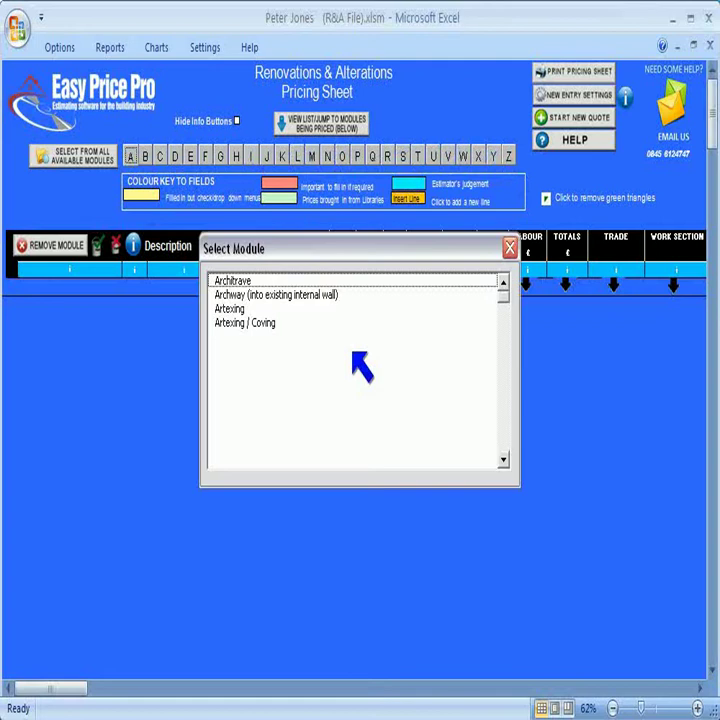
{"action": "double_click", "coordinate": [277, 296]}
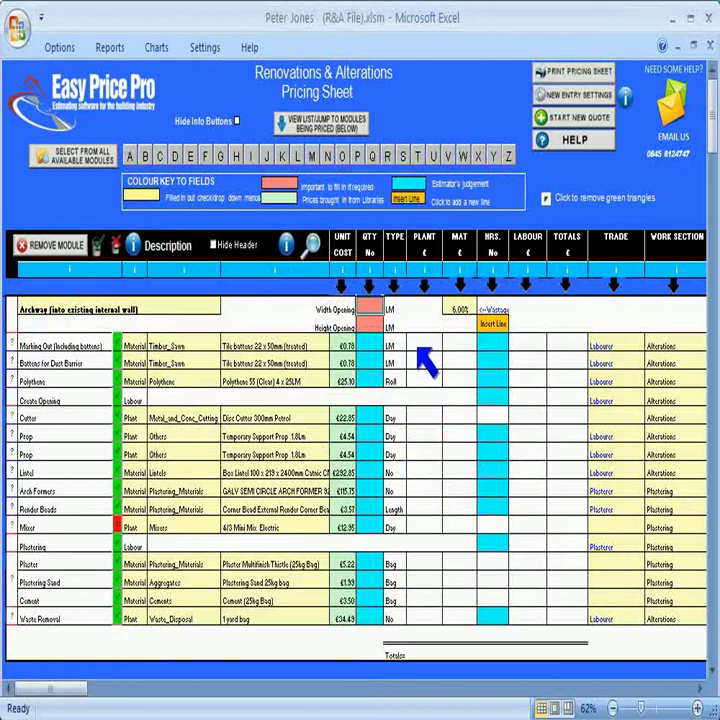
{"action": "type", "text": "2.6"}
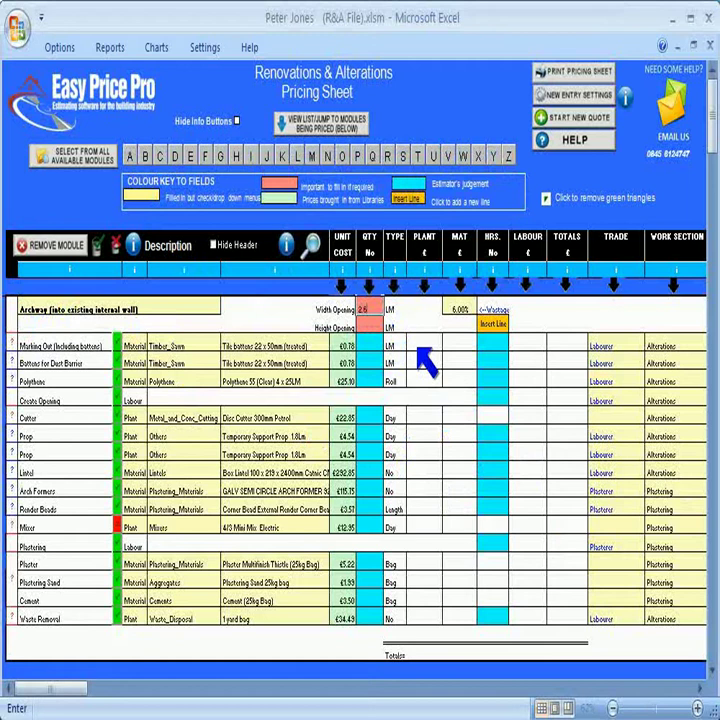
{"action": "key", "text": "Return"}
{"action": "type", "text": "2.2"}
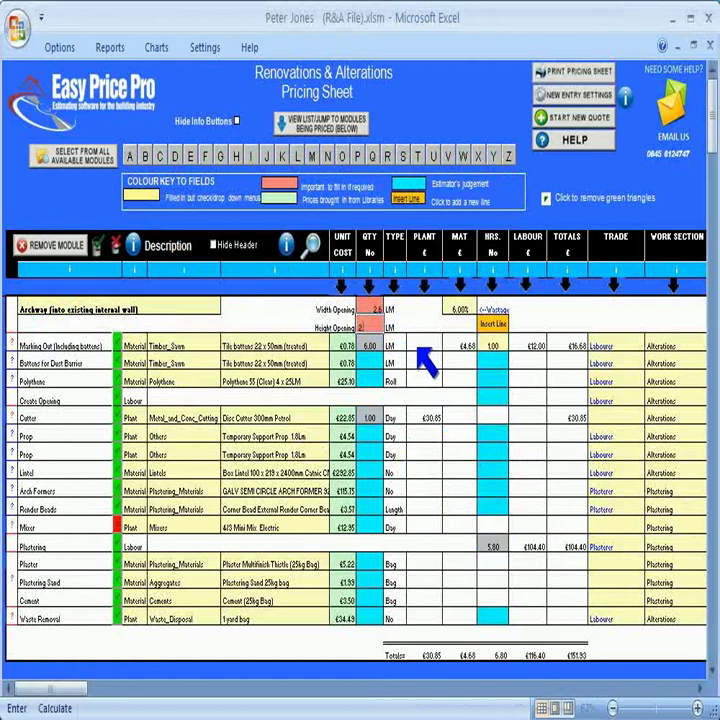
{"action": "key", "text": "Return"}
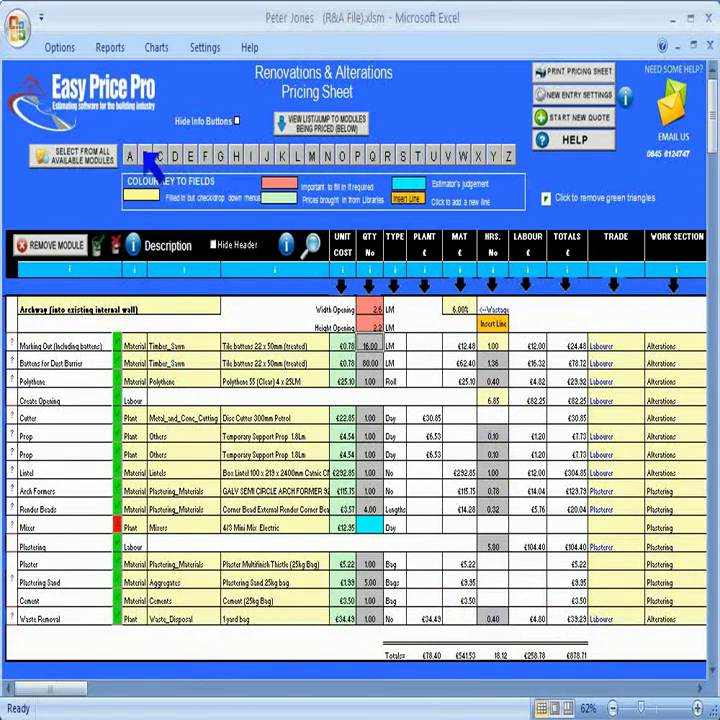
- Add the Boxing module to the pricing sheet and set its width to 0.4, height to 2.4 and depth to 0.3
{"action": "left_click", "coordinate": [146, 157]}
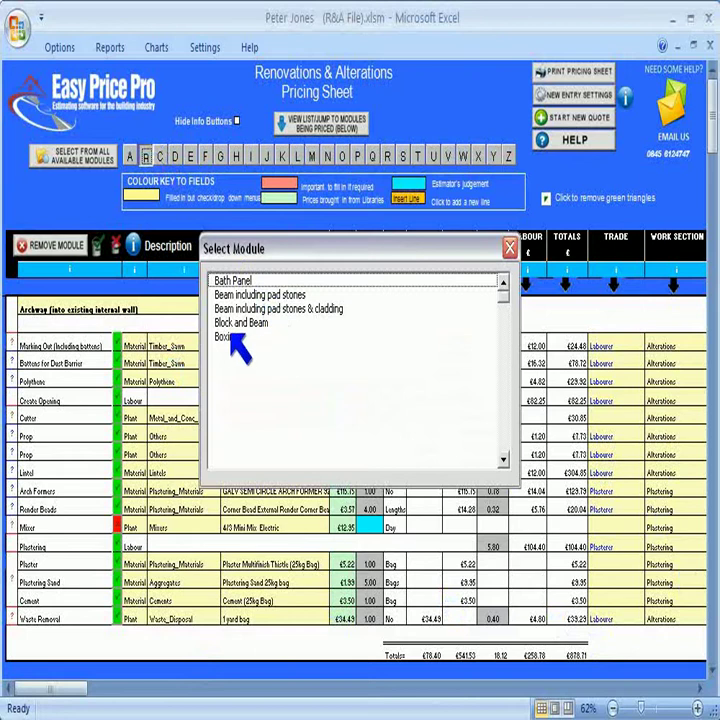
{"action": "double_click", "coordinate": [233, 335]}
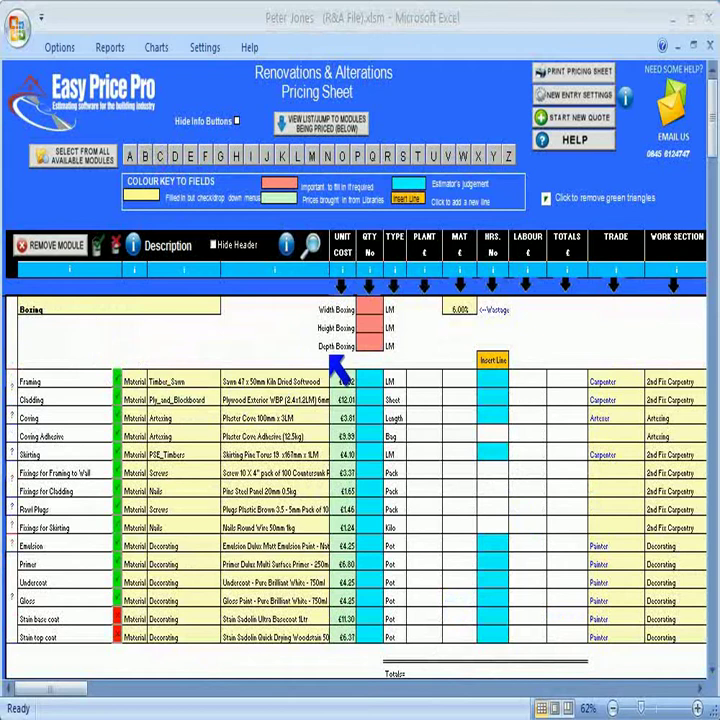
{"action": "left_click", "coordinate": [370, 311]}
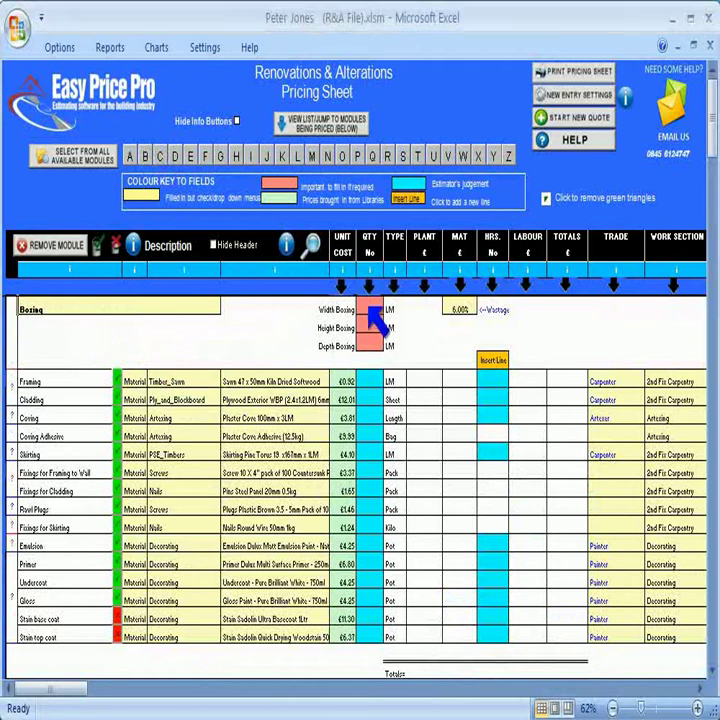
{"action": "type", "text": "0.4"}
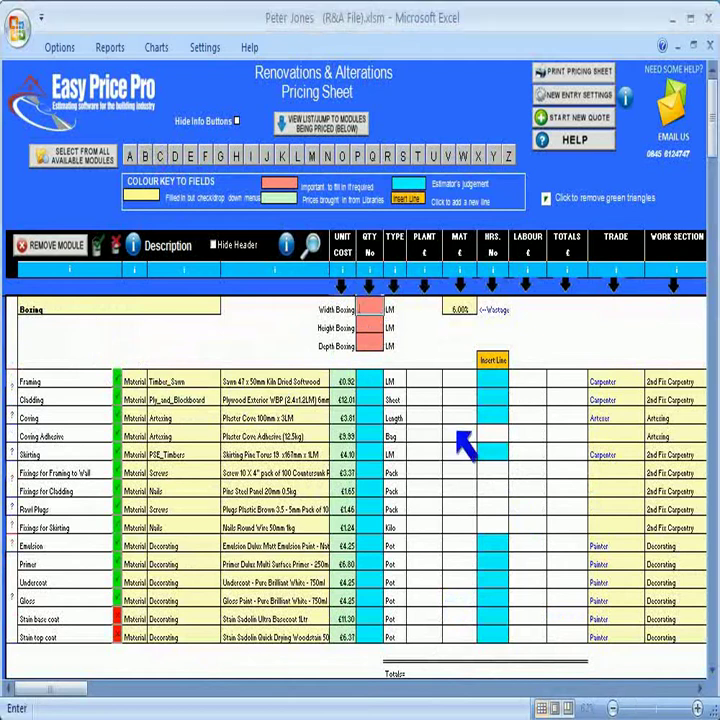
{"action": "key", "text": "Return"}
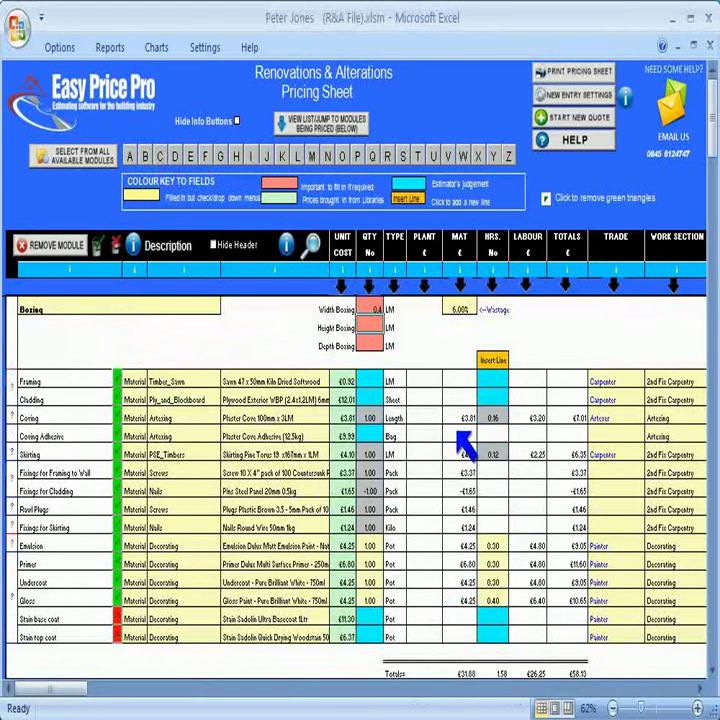
{"action": "type", "text": "2.4"}
{"action": "key", "text": "Return"}
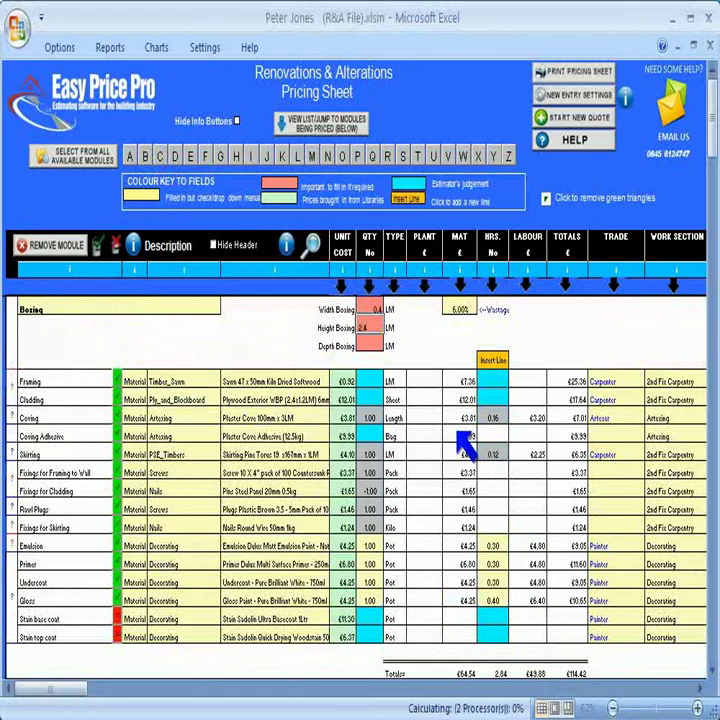
{"action": "type", "text": "3"}
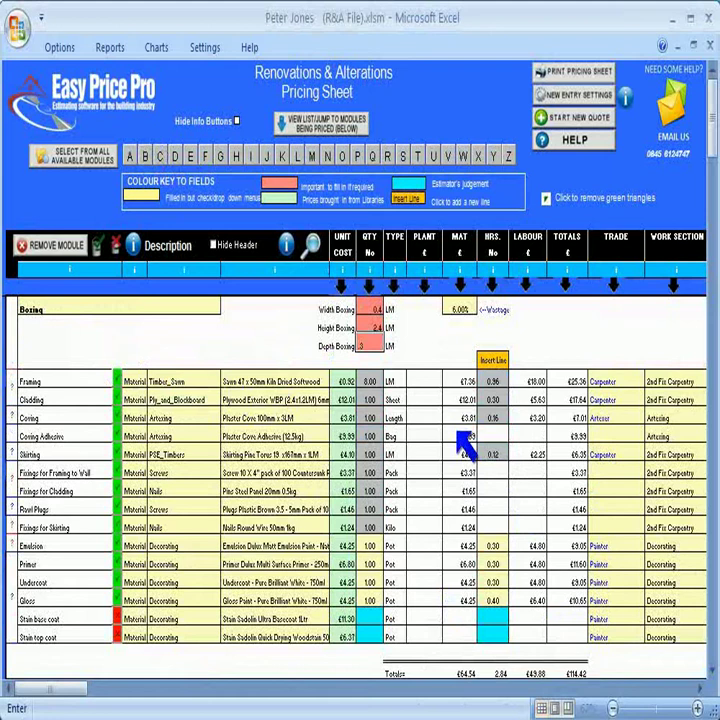
{"action": "key", "text": "Return"}
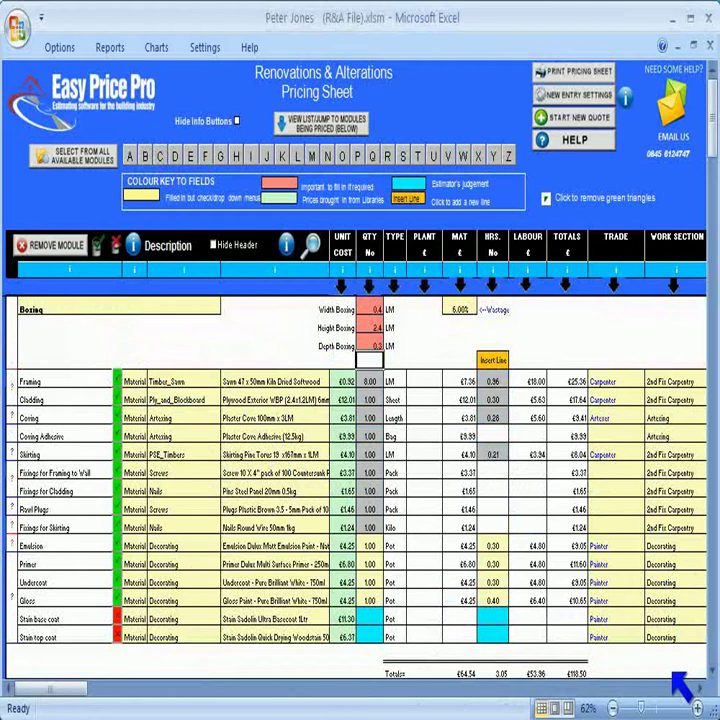
- Look through the complete list of available Renovations and Alterations modules and close it without choosing one
{"action": "left_click", "coordinate": [503, 489]}
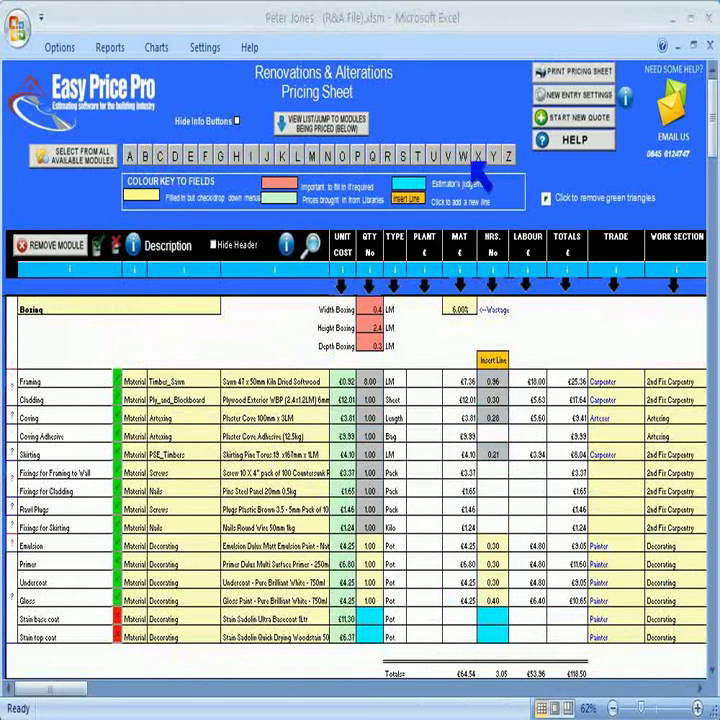
{"action": "left_click", "coordinate": [90, 166]}
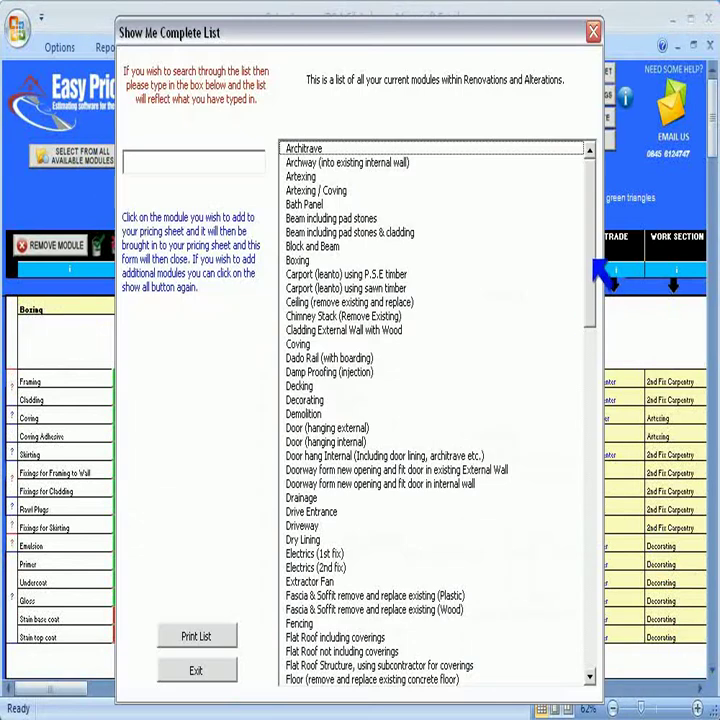
{"action": "left_click", "coordinate": [590, 677]}
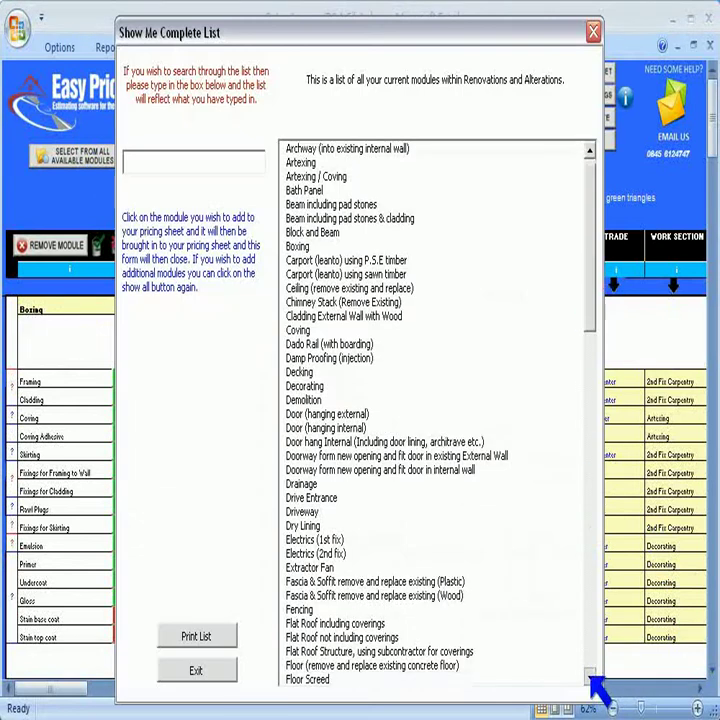
{"action": "left_click_drag", "start_coordinate": [590, 677], "coordinate": [590, 677]}
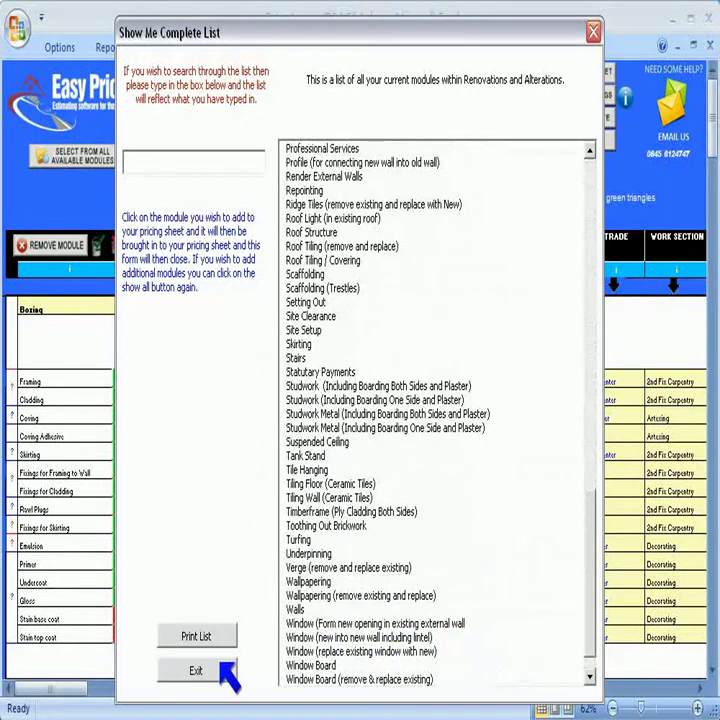
{"action": "left_click", "coordinate": [224, 670]}
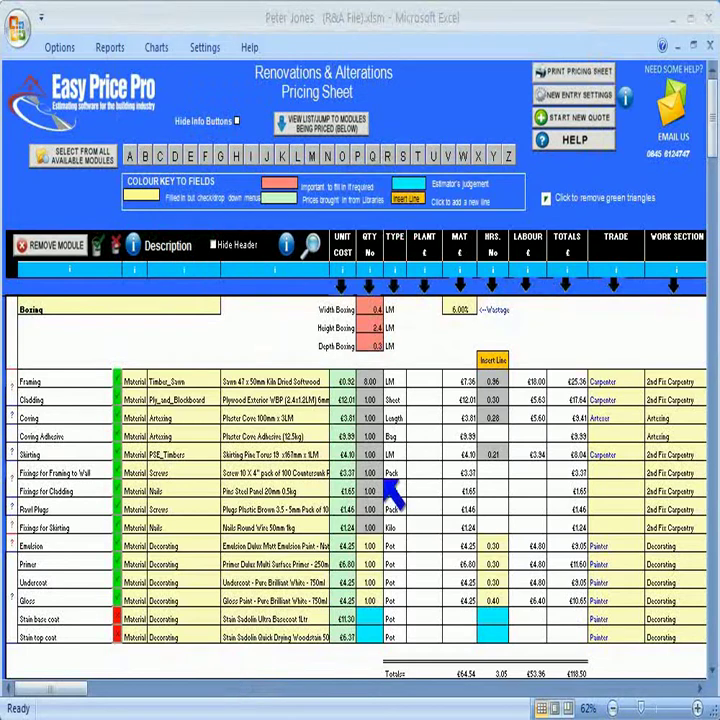
- Remove the Boxing module from the pricing sheet
{"action": "left_click", "coordinate": [117, 310]}
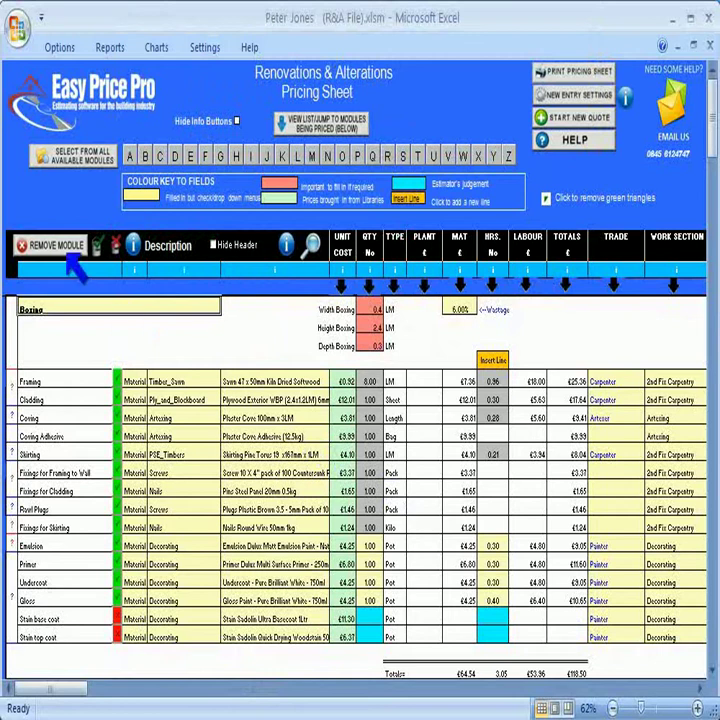
{"action": "left_click", "coordinate": [72, 254]}
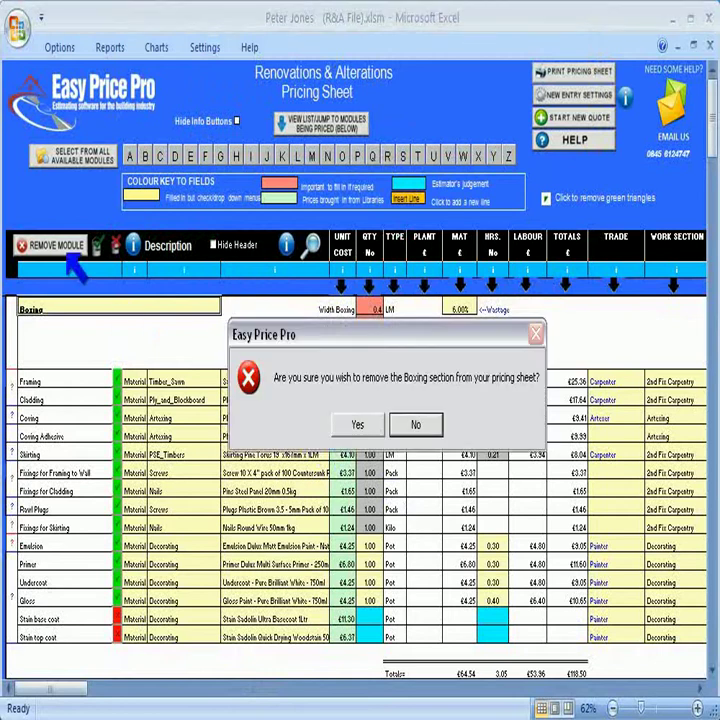
{"action": "left_click", "coordinate": [368, 428]}
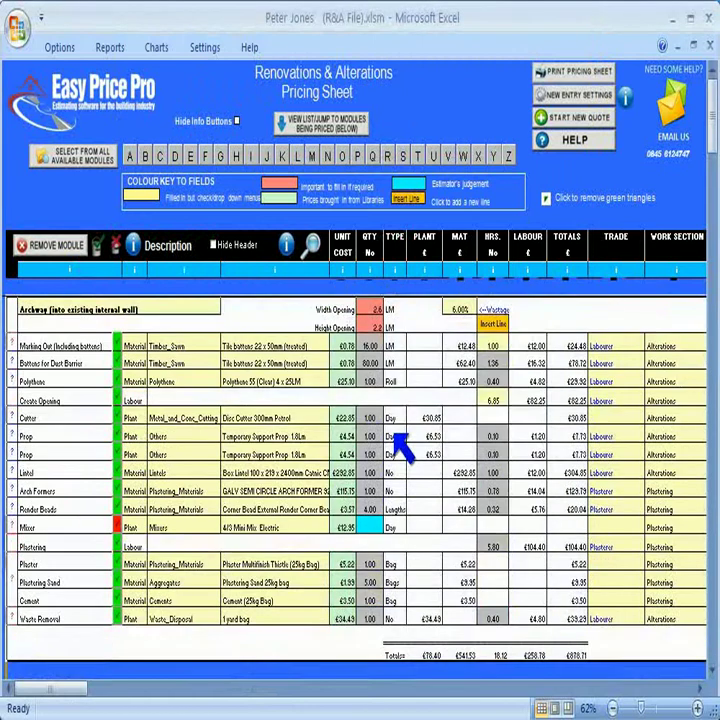
{"action": "left_click", "coordinate": [389, 424]}
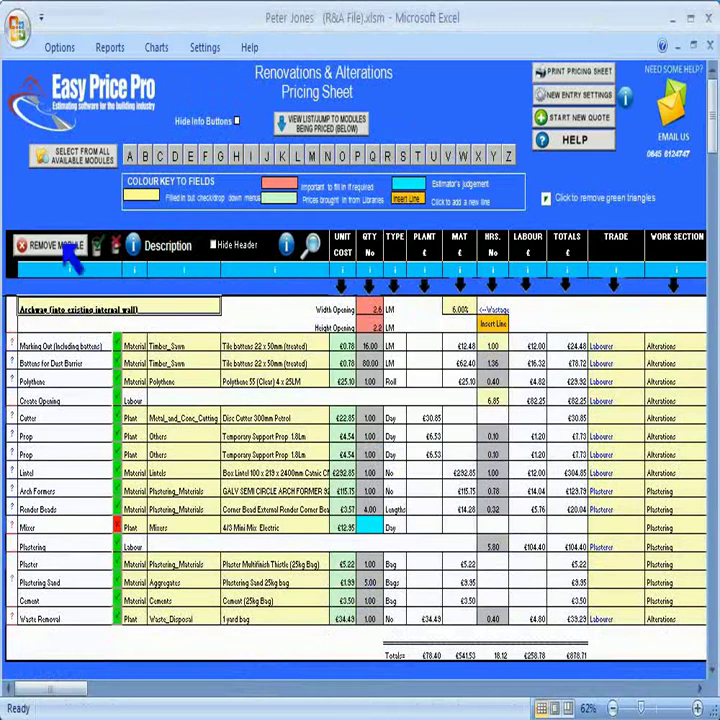
- Remove the Archway (into existing internal wall) module from the pricing sheet
{"action": "left_click", "coordinate": [62, 245]}
{"action": "left_click", "coordinate": [366, 424]}
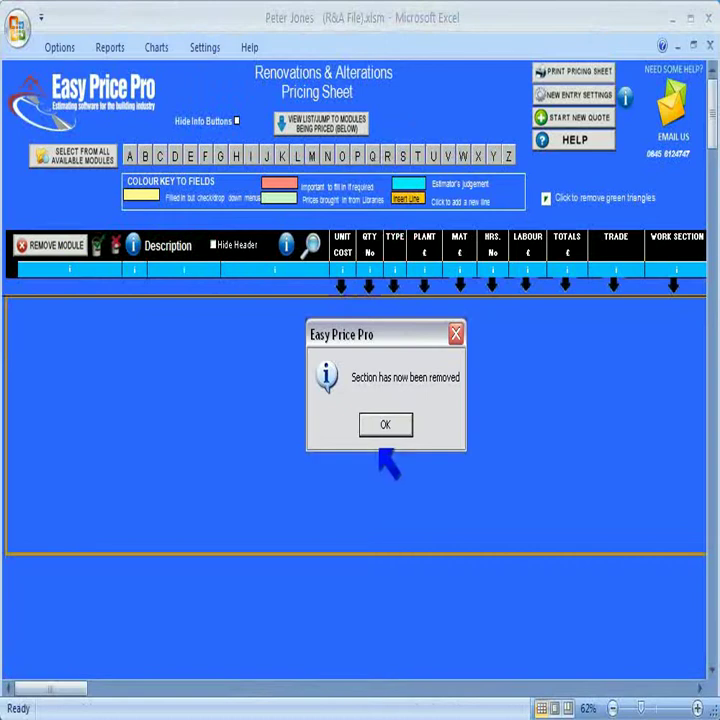
{"action": "left_click", "coordinate": [385, 424]}
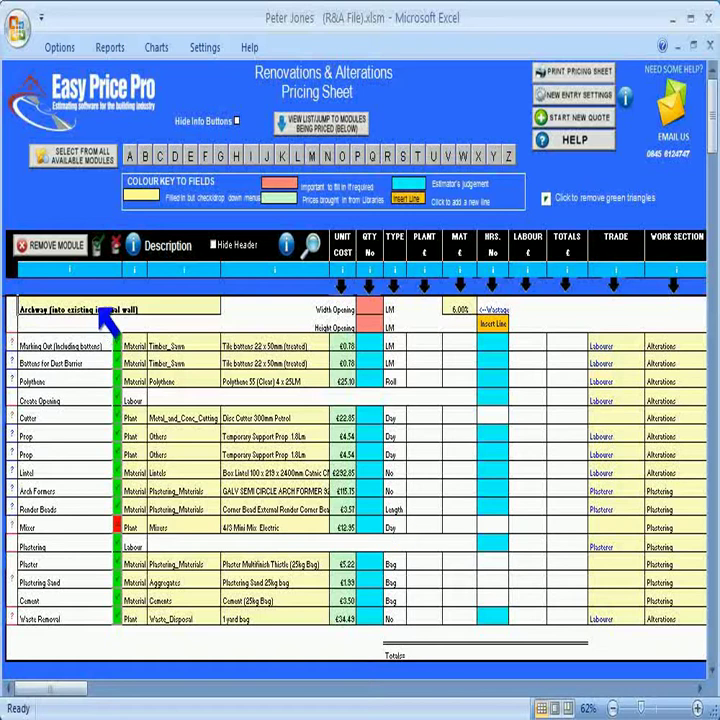
- Add a second Archway (into existing internal wall) module and append 2 to its title to make the name unique
{"action": "left_click", "coordinate": [129, 157]}
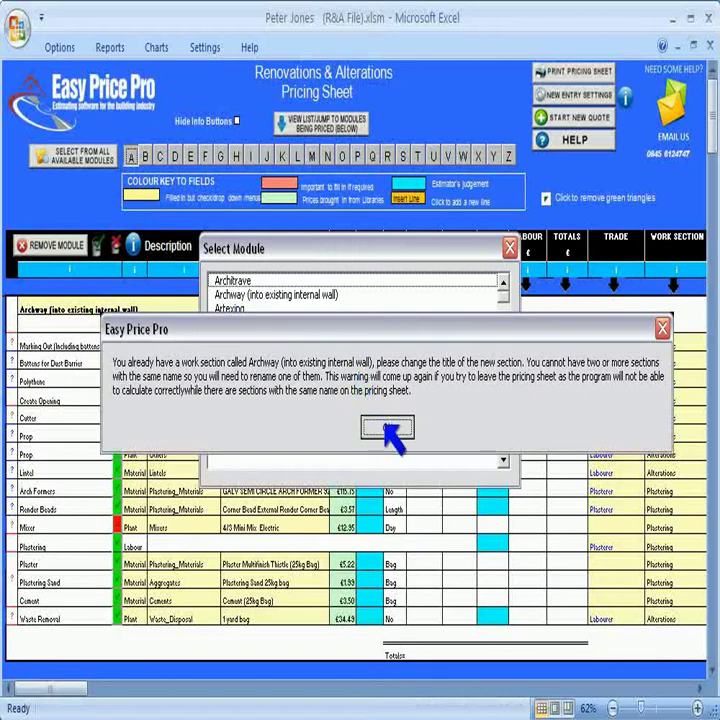
{"action": "left_click", "coordinate": [388, 428]}
{"action": "double_click", "coordinate": [218, 397]}
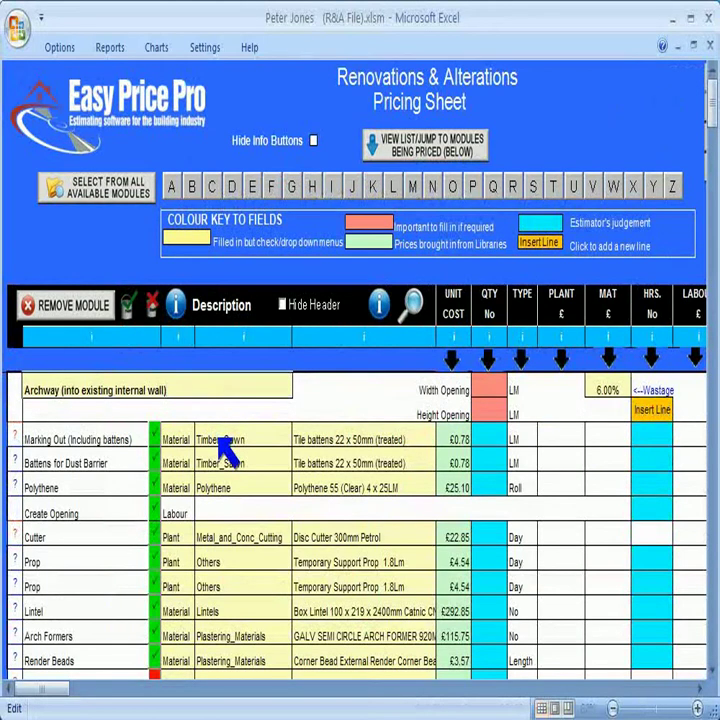
{"action": "type", "text": "2"}
{"action": "key", "text": "Return"}
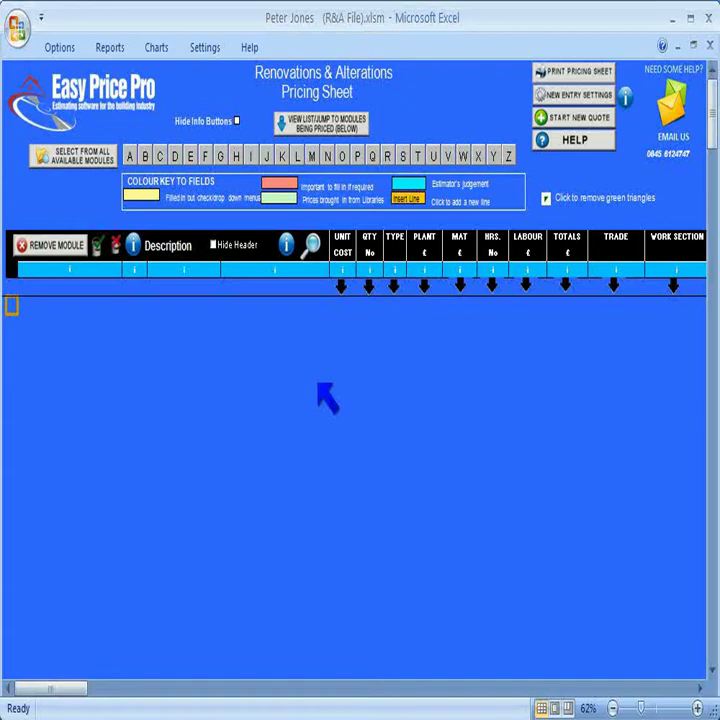
- Save and start a new quote from the client and job details, choosing Option 1 to pre-select the modules
{"action": "left_click", "coordinate": [112, 48]}
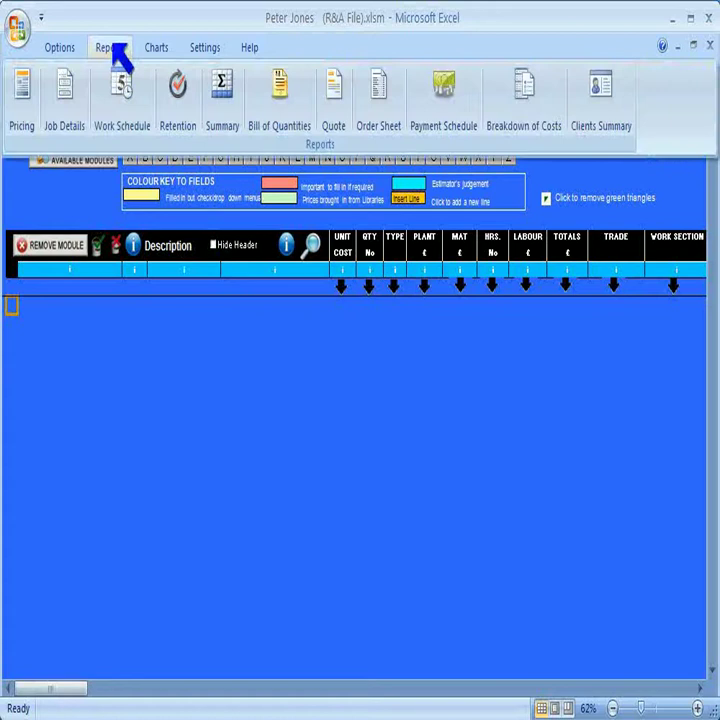
{"action": "left_click", "coordinate": [70, 112]}
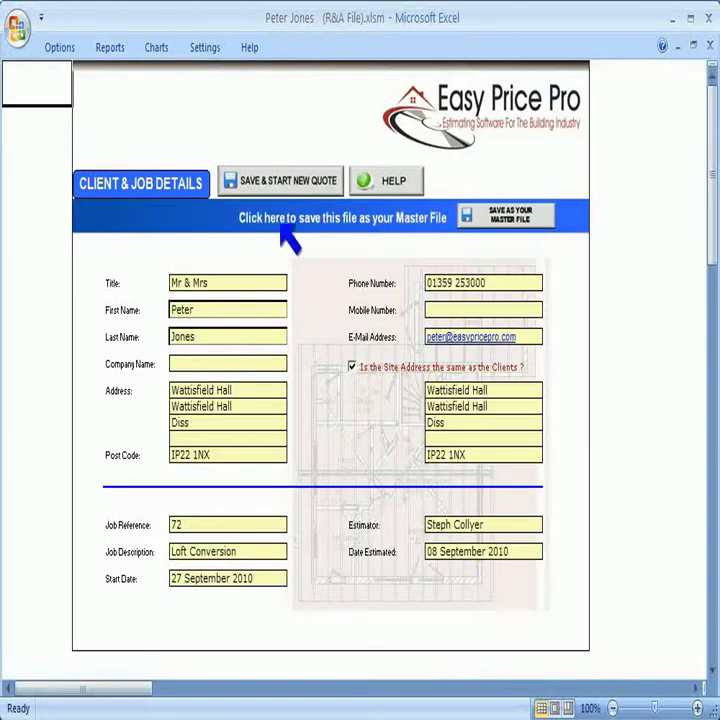
{"action": "left_click", "coordinate": [281, 184]}
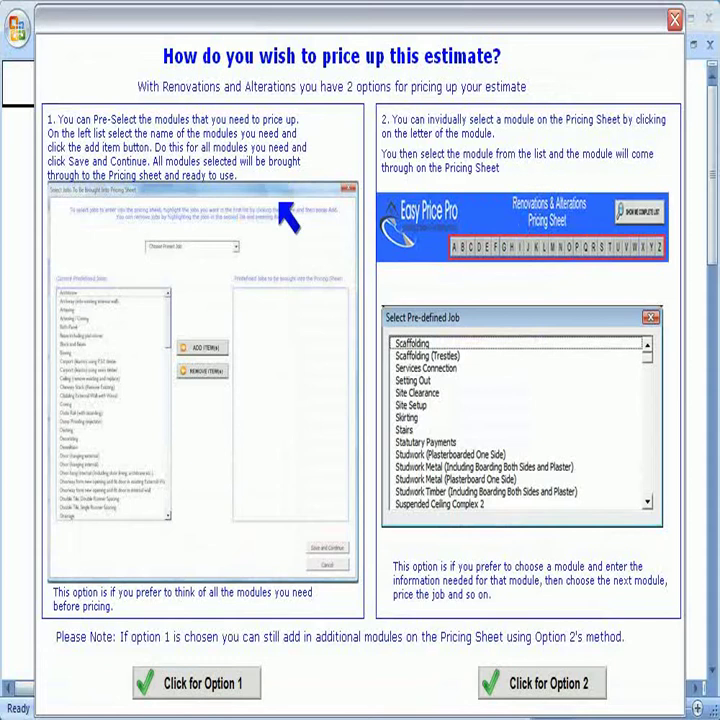
{"action": "left_click", "coordinate": [203, 684]}
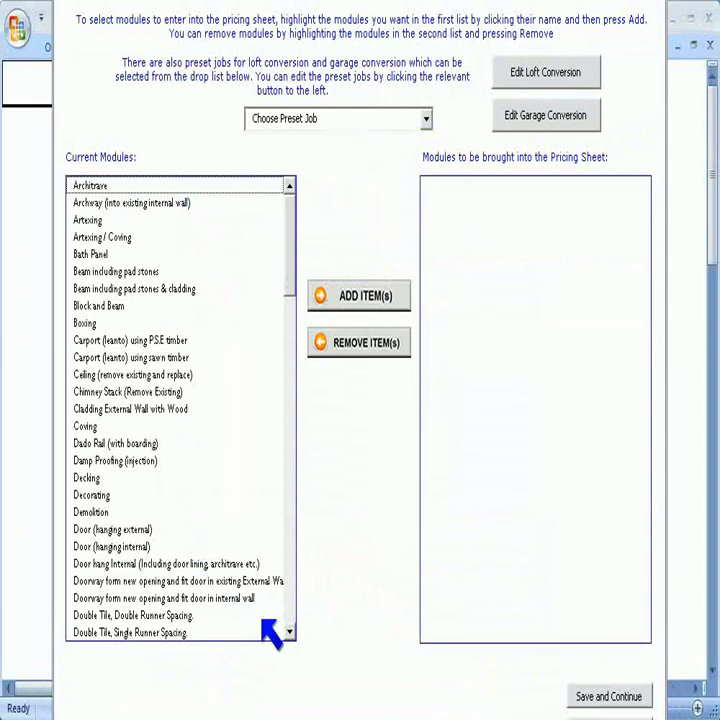
- Highlight Garage Door (including frame), Garage Door Opener Automatic and Loft Hatch (in existing opening) among the current modules, and clear the selection
{"action": "left_click", "coordinate": [290, 632]}
{"action": "left_click", "coordinate": [290, 632]}
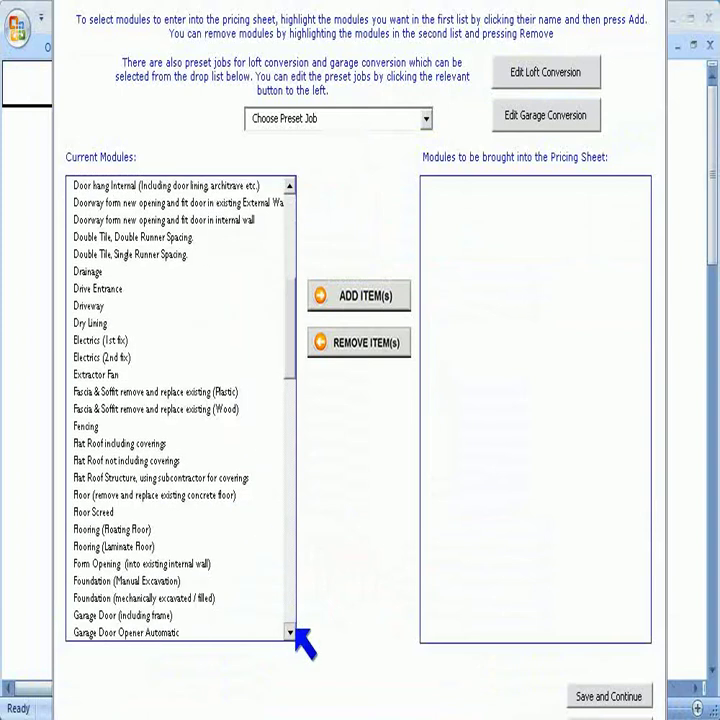
{"action": "left_click", "coordinate": [290, 632]}
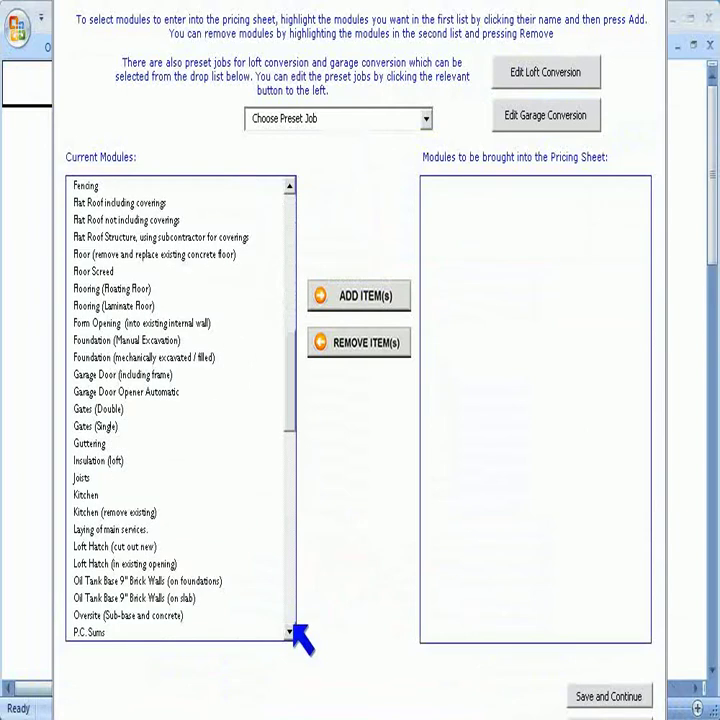
{"action": "left_click", "coordinate": [137, 374]}
{"action": "left_click", "coordinate": [138, 392]}
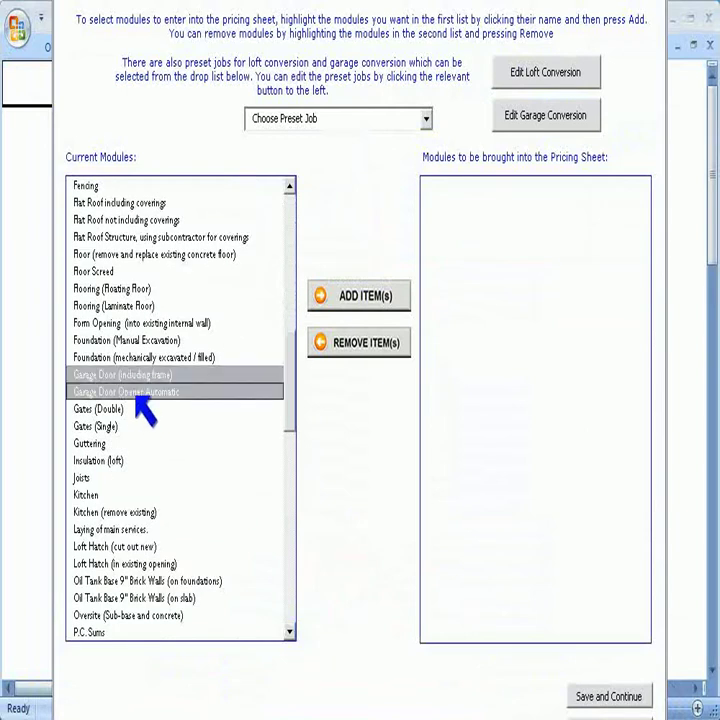
{"action": "left_click", "coordinate": [126, 563]}
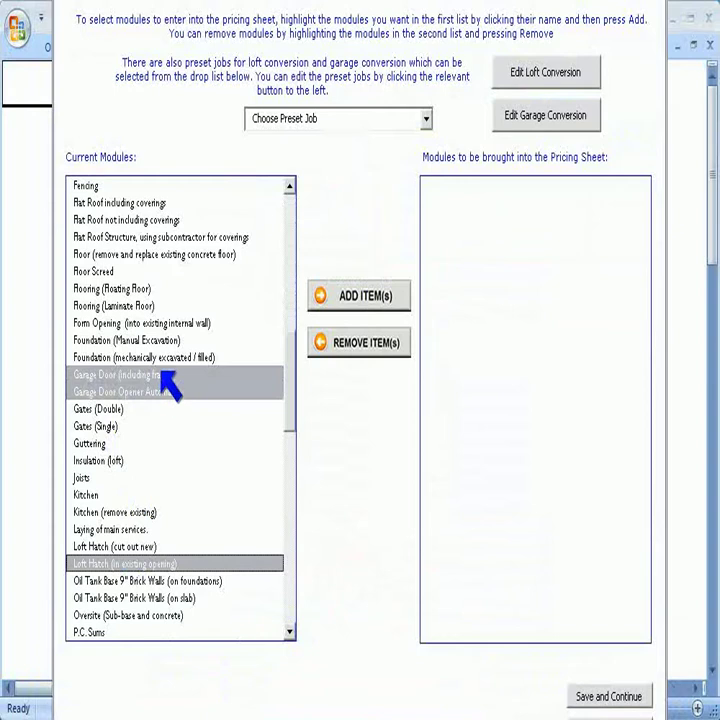
{"action": "left_click", "coordinate": [160, 376]}
{"action": "left_click", "coordinate": [160, 392]}
{"action": "left_click", "coordinate": [155, 562]}
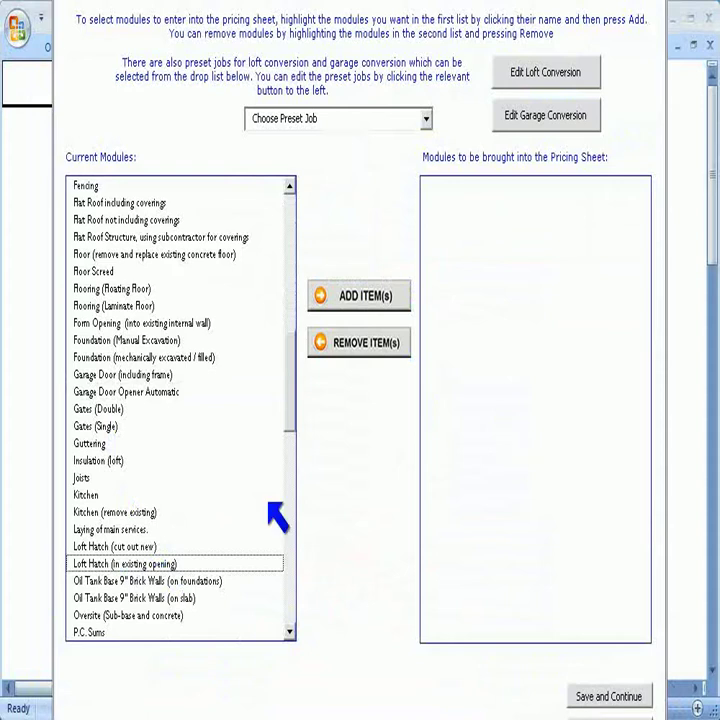
- Add Guttering, Kitchen and Laying of main services one by one to the modules to be brought into the pricing sheet
{"action": "left_click", "coordinate": [96, 444]}
{"action": "left_click", "coordinate": [378, 310]}
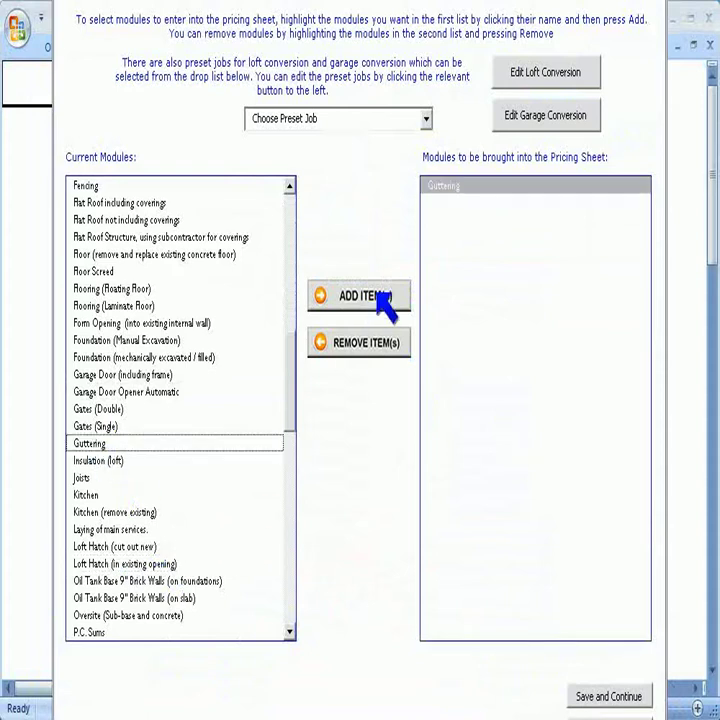
{"action": "left_click", "coordinate": [93, 496]}
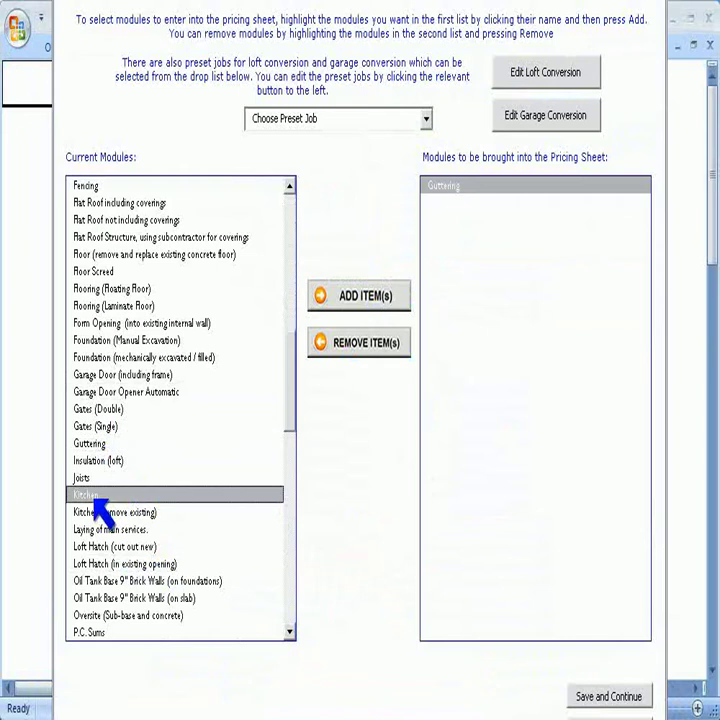
{"action": "left_click", "coordinate": [393, 300]}
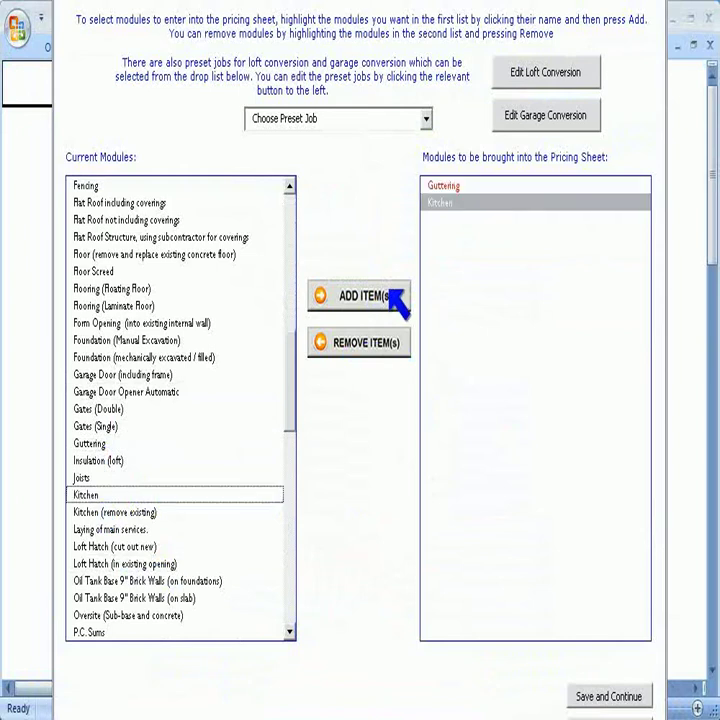
{"action": "left_click", "coordinate": [141, 530]}
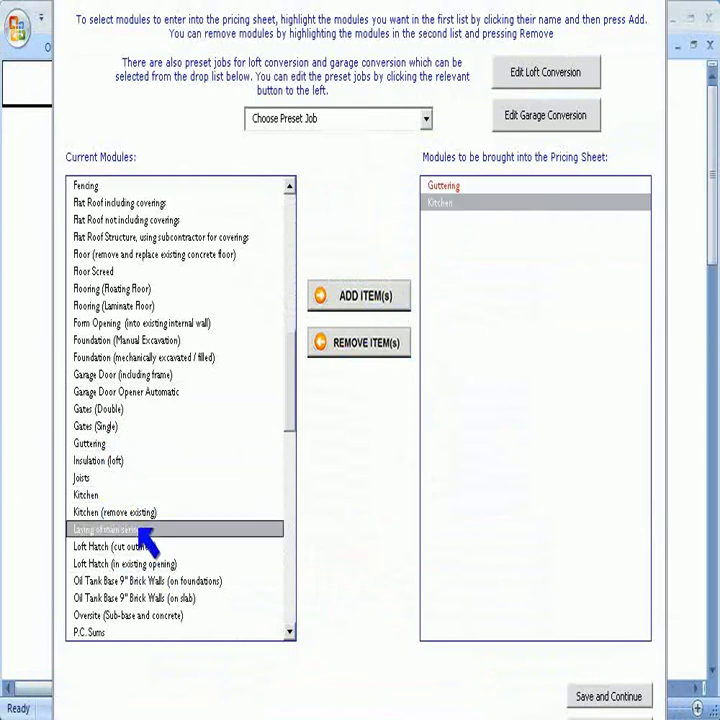
{"action": "left_click", "coordinate": [390, 298]}
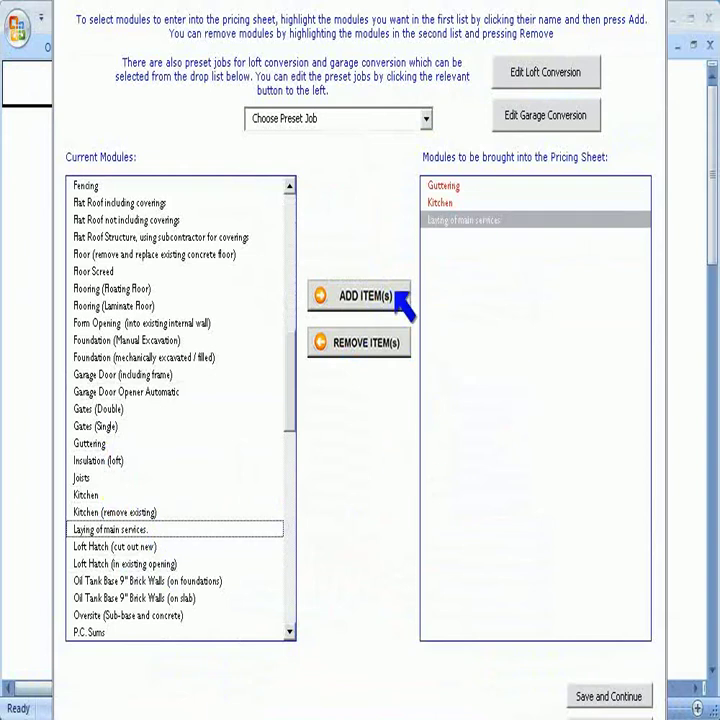
- Remove Laying of main services and Guttering from the modules chosen for the pricing sheet
{"action": "left_click", "coordinate": [370, 345]}
{"action": "left_click", "coordinate": [455, 185]}
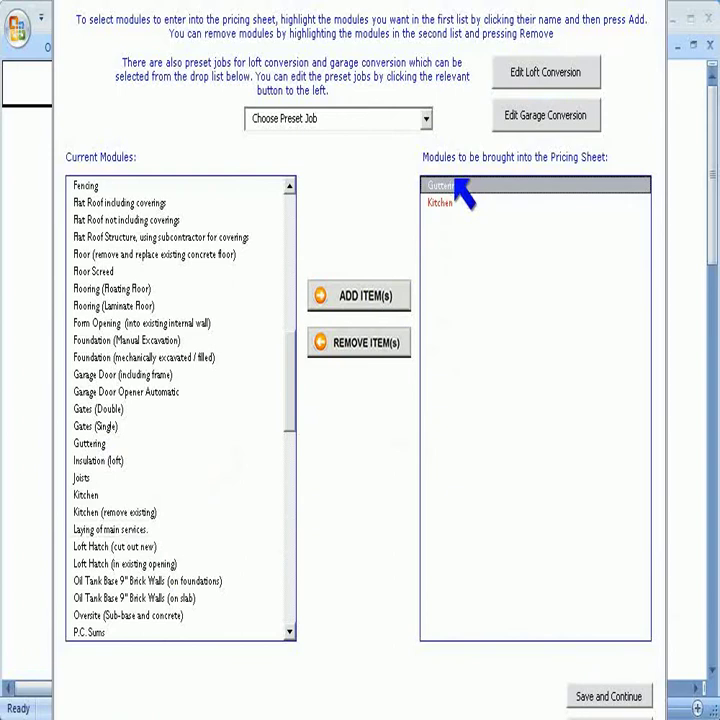
{"action": "left_click", "coordinate": [392, 342]}
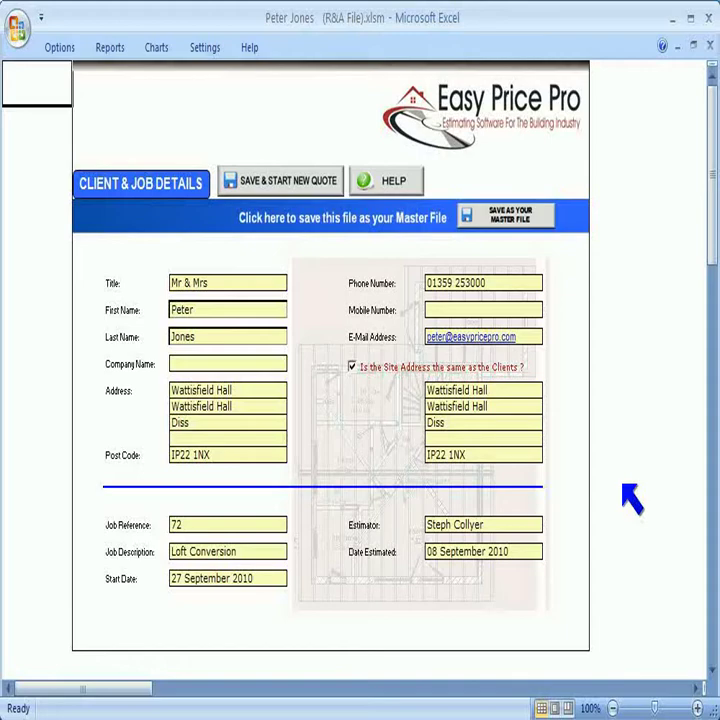
- Save and start a new quote with Option 1, and load the Loft Conversion preset job
{"action": "left_click", "coordinate": [325, 212]}
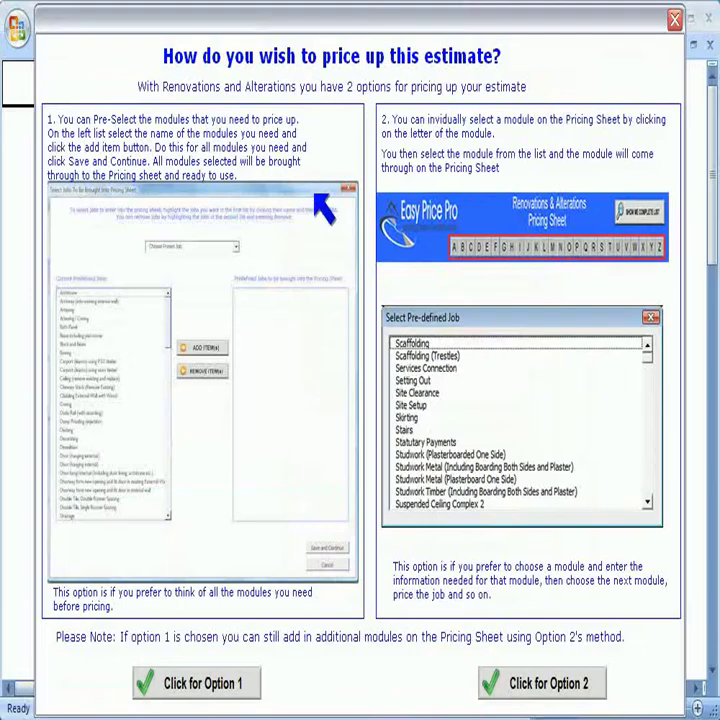
{"action": "left_click", "coordinate": [240, 688]}
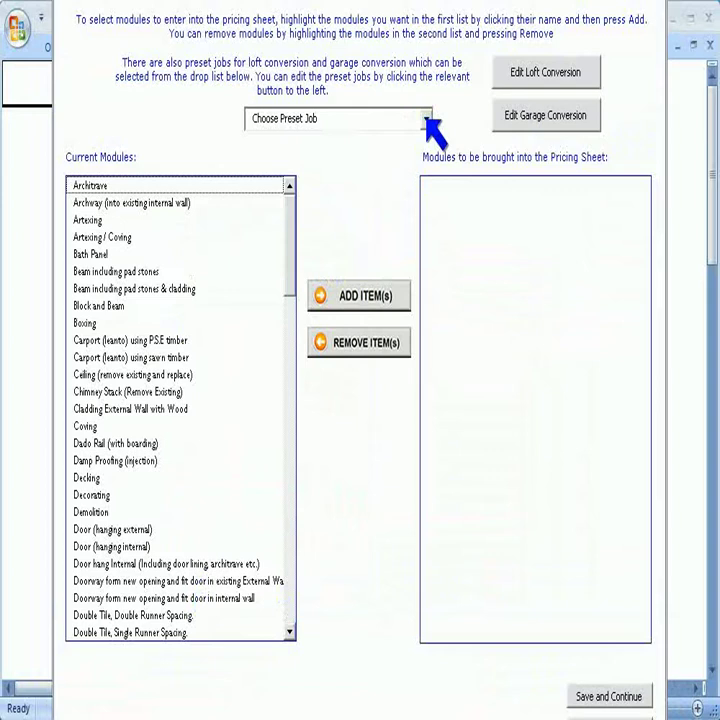
{"action": "left_click", "coordinate": [426, 119]}
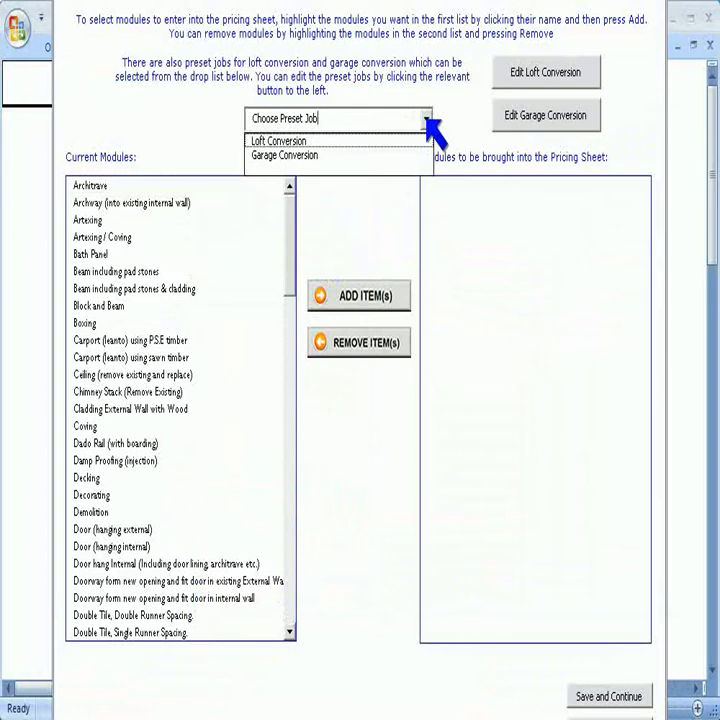
{"action": "left_click", "coordinate": [416, 141]}
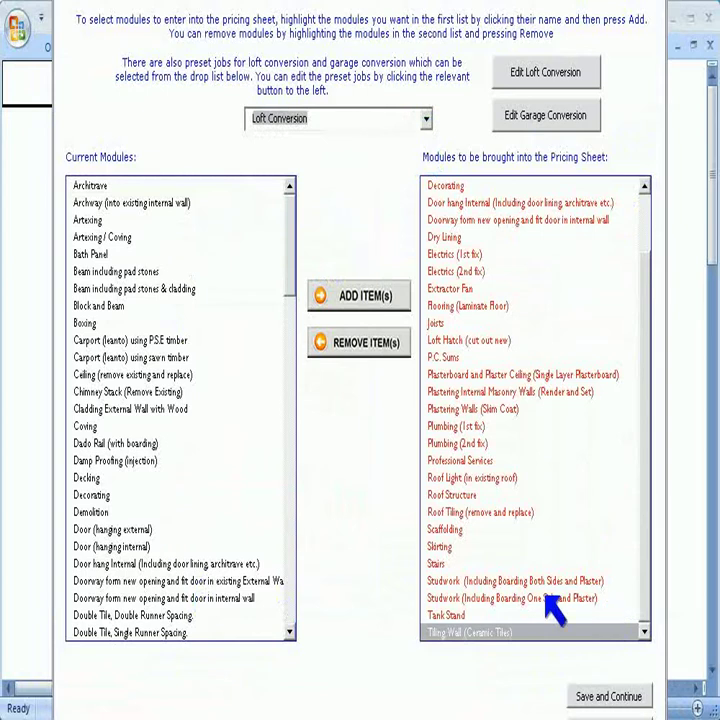
- Remove Skirting from the preset's modules chosen for the pricing sheet
{"action": "left_click", "coordinate": [449, 548]}
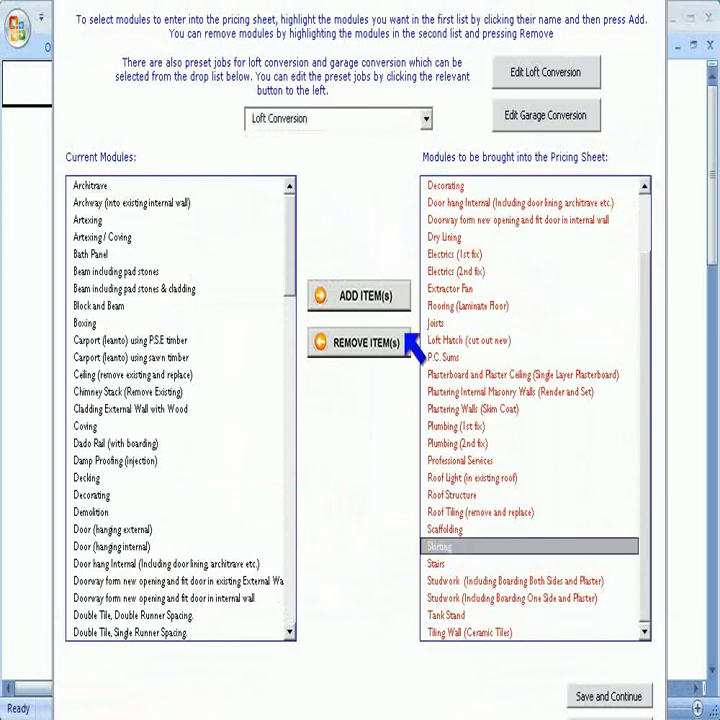
{"action": "left_click", "coordinate": [400, 342]}
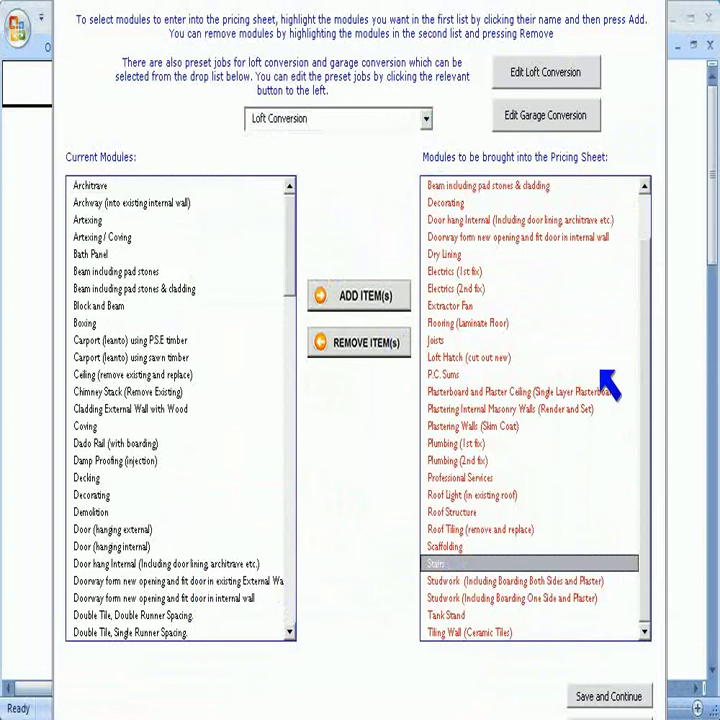
{"action": "left_click", "coordinate": [645, 185]}
{"action": "left_click", "coordinate": [645, 185]}
{"action": "left_click", "coordinate": [645, 185]}
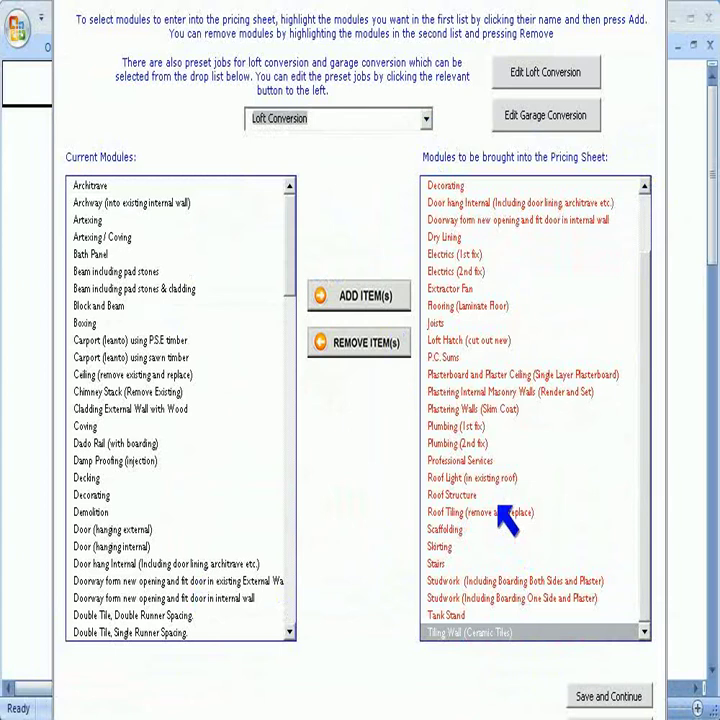
- Remove Roof Light (in existing roof) from the Loft Conversion preset's modules and add Coving
{"action": "left_click", "coordinate": [455, 478]}
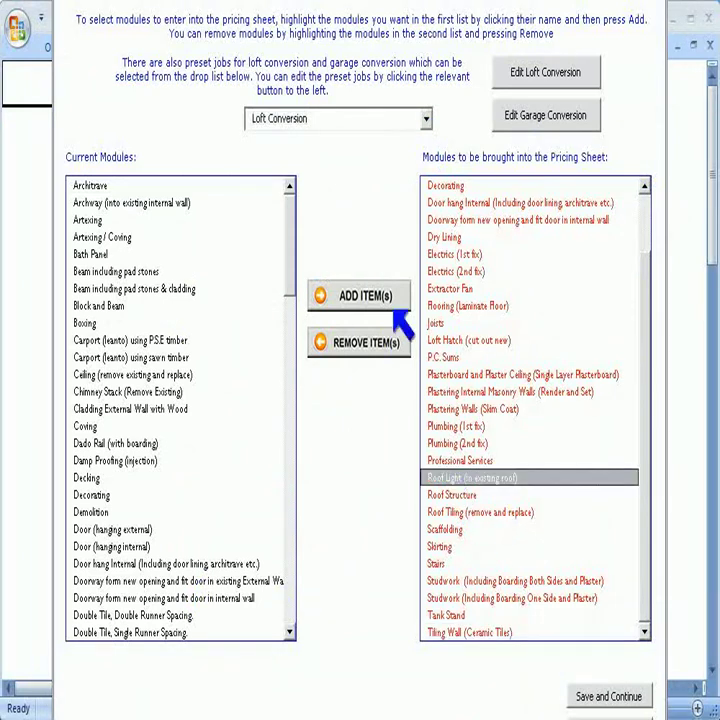
{"action": "left_click", "coordinate": [385, 342]}
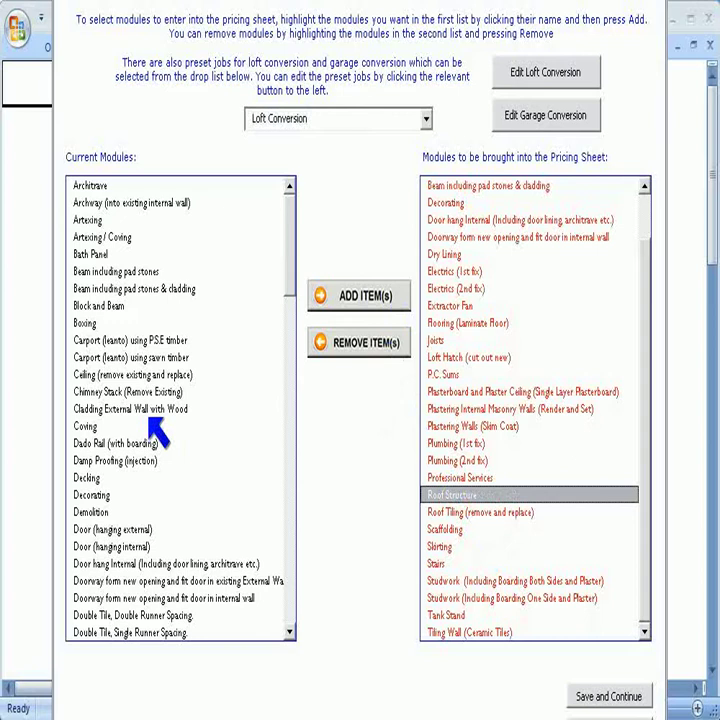
{"action": "left_click", "coordinate": [100, 426]}
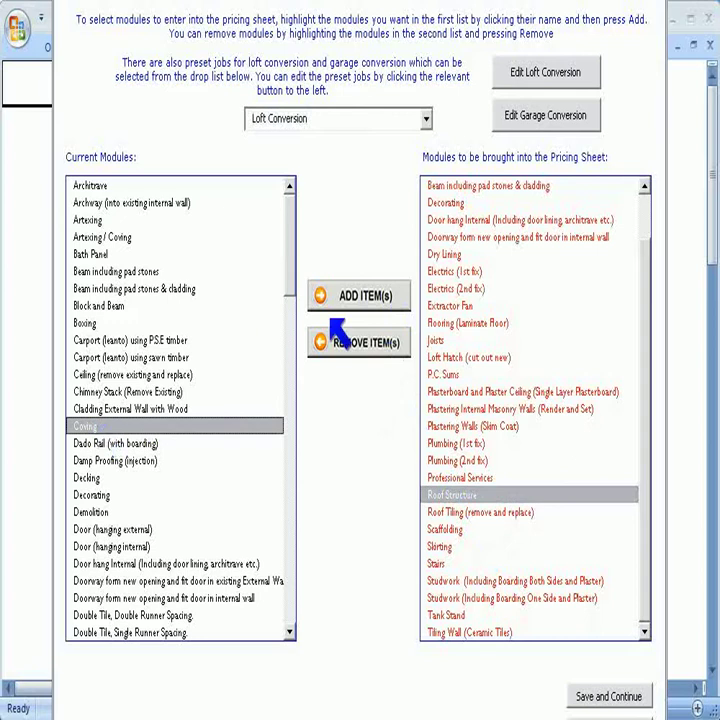
{"action": "left_click", "coordinate": [366, 298]}
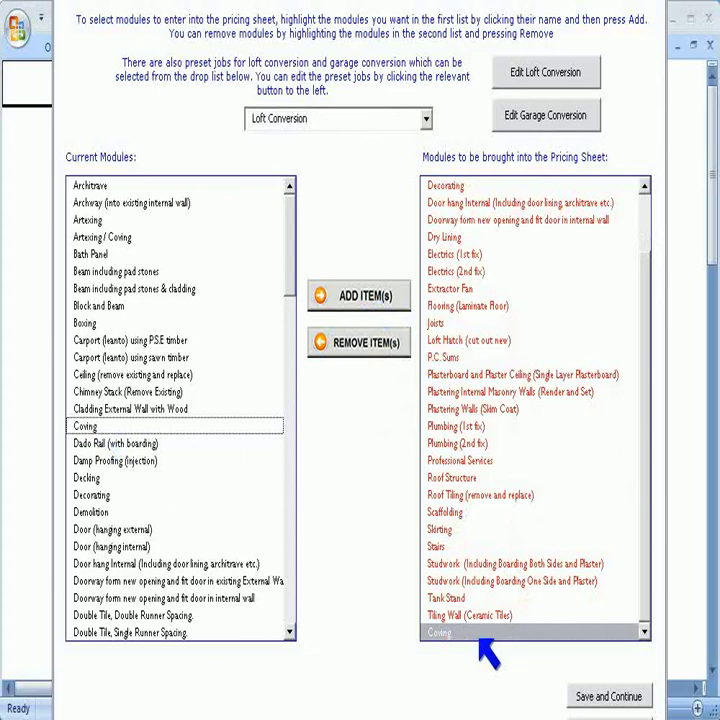
- Save the module selection to bring it into the pricing sheet, and look through the inserted modules
{"action": "left_click", "coordinate": [605, 699]}
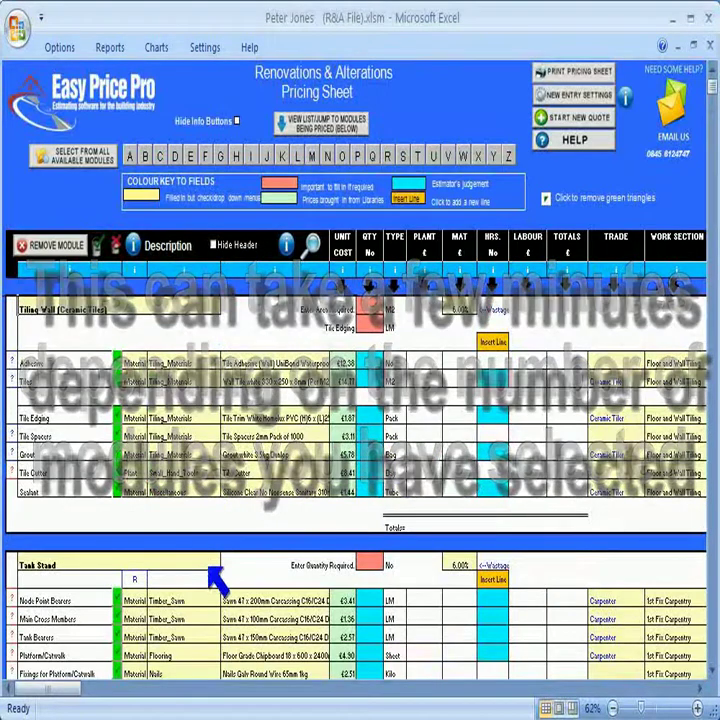
{"action": "scroll", "coordinate": [288, 628], "scroll_direction": "down", "scroll_amount": 1}
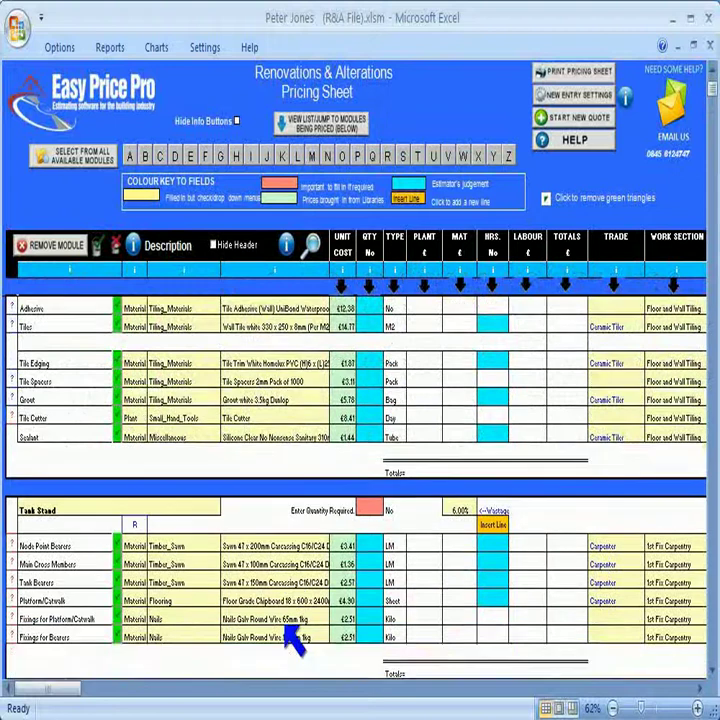
{"action": "scroll", "coordinate": [295, 643], "scroll_direction": "down", "scroll_amount": 3}
{"action": "scroll", "coordinate": [293, 640], "scroll_direction": "down", "scroll_amount": 3}
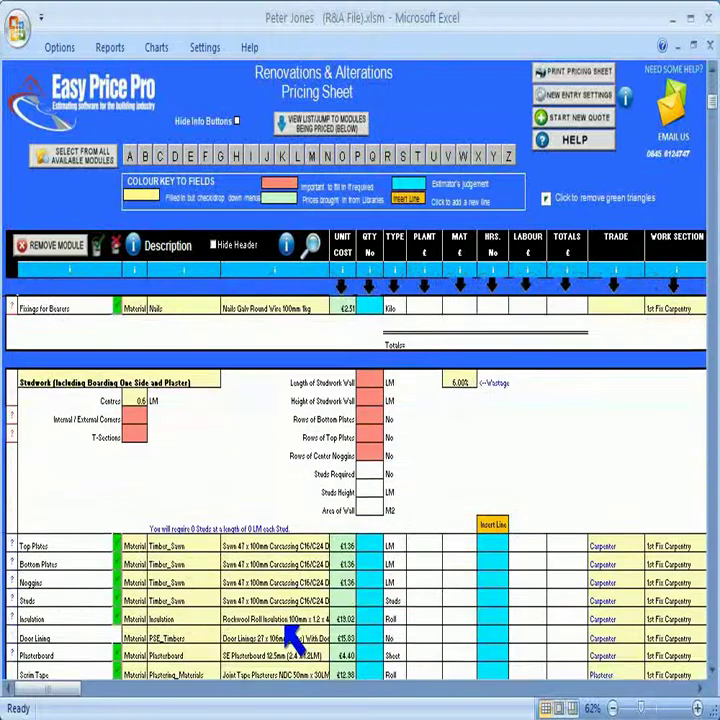
{"action": "scroll", "coordinate": [293, 640], "scroll_direction": "down", "scroll_amount": 3}
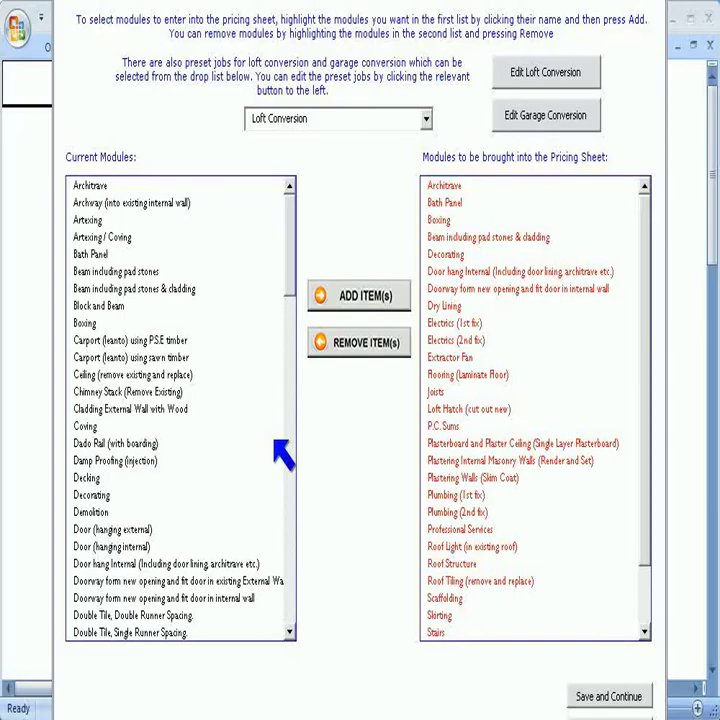
- Add Coving and Decorating together to the Loft Conversion preset's modules and save the selection to the pricing sheet
{"action": "left_click", "coordinate": [102, 428]}
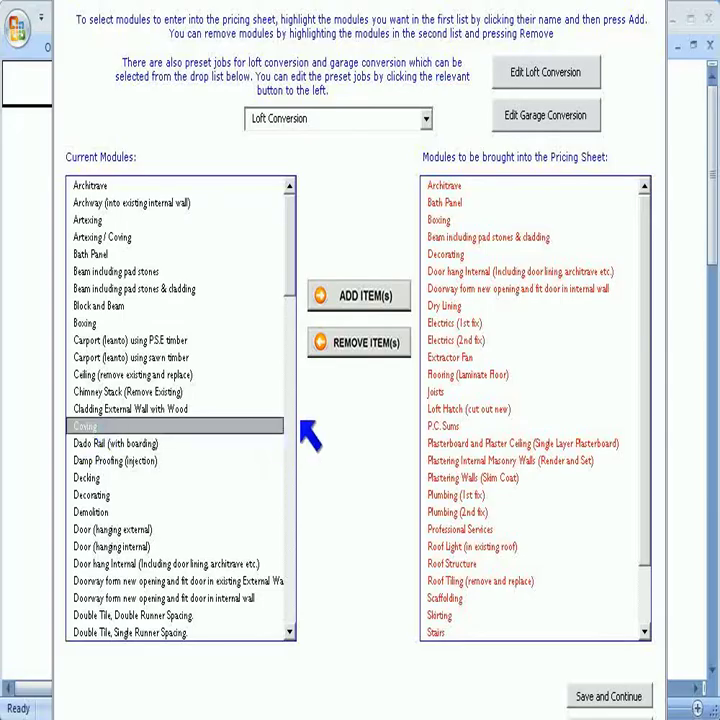
{"action": "left_click", "coordinate": [90, 498]}
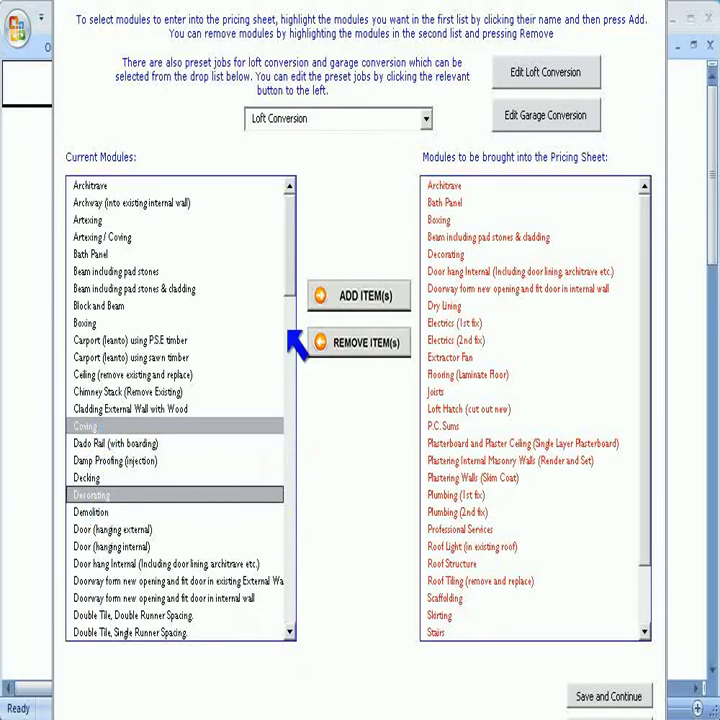
{"action": "left_click", "coordinate": [362, 297]}
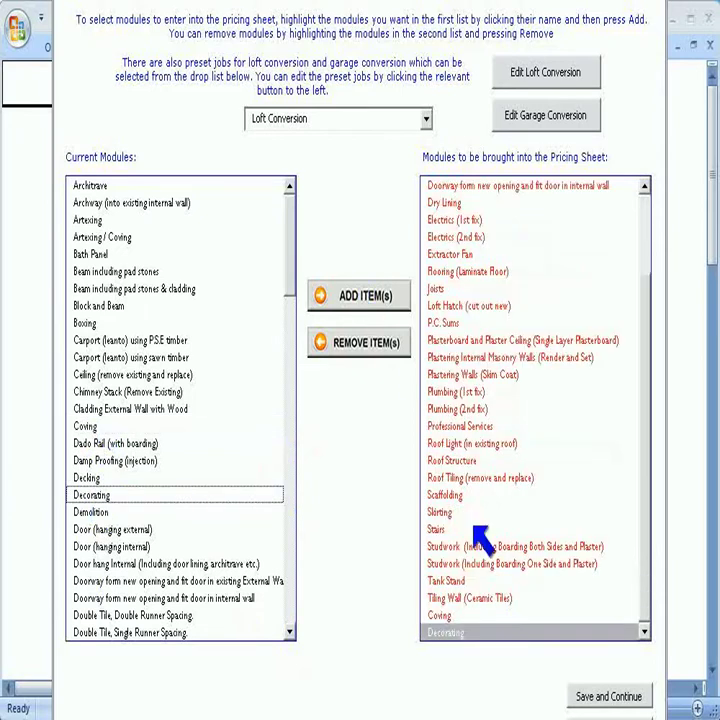
{"action": "left_click", "coordinate": [594, 696]}
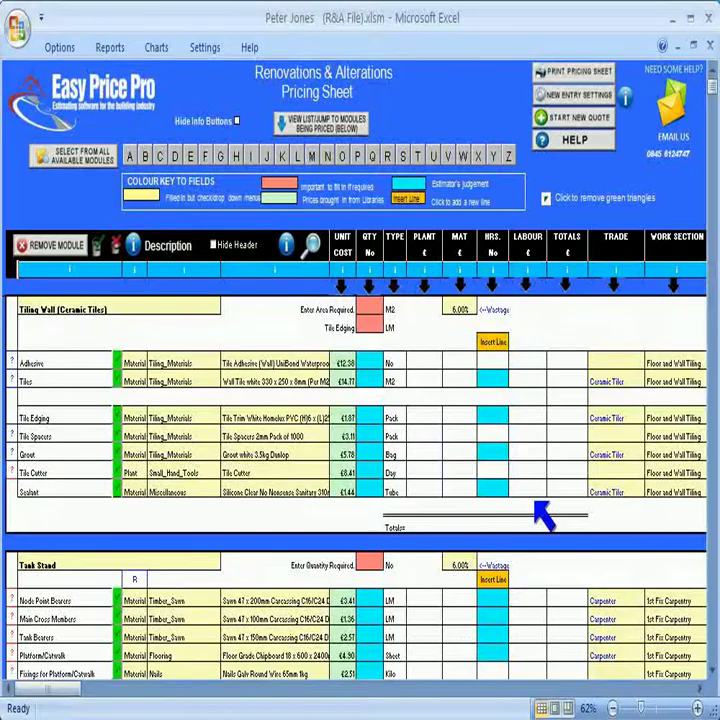